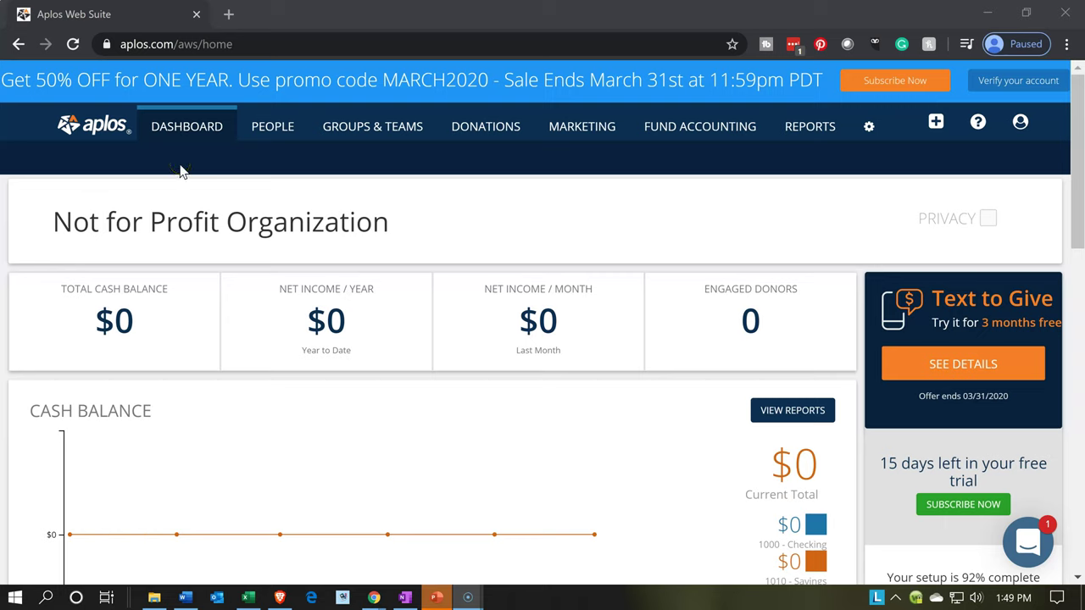
Look through the fund accounting section's menu options.
click(682, 134)
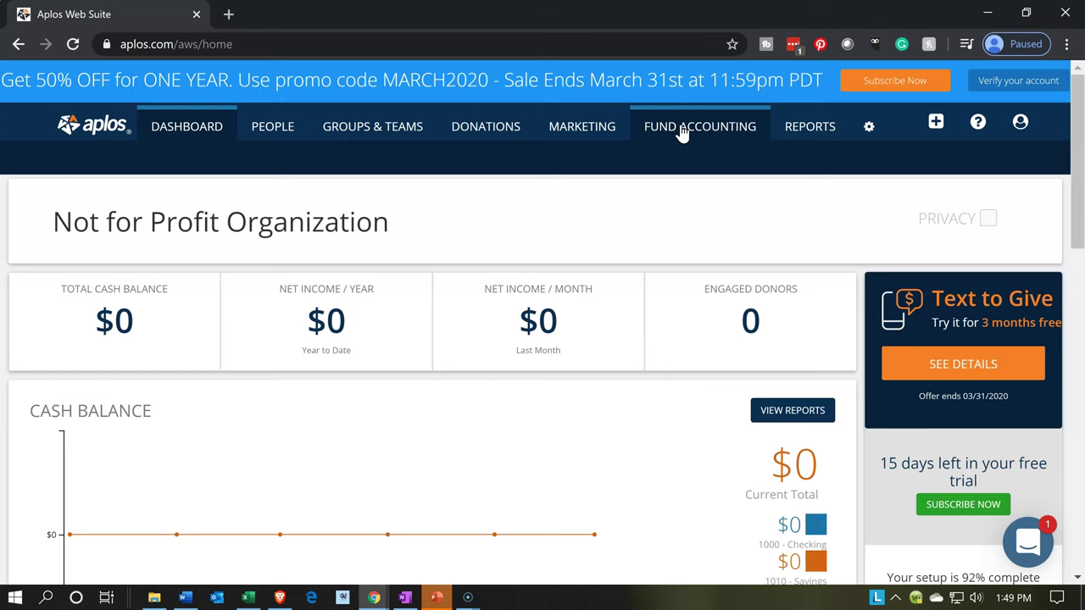
mouse_move(681, 134)
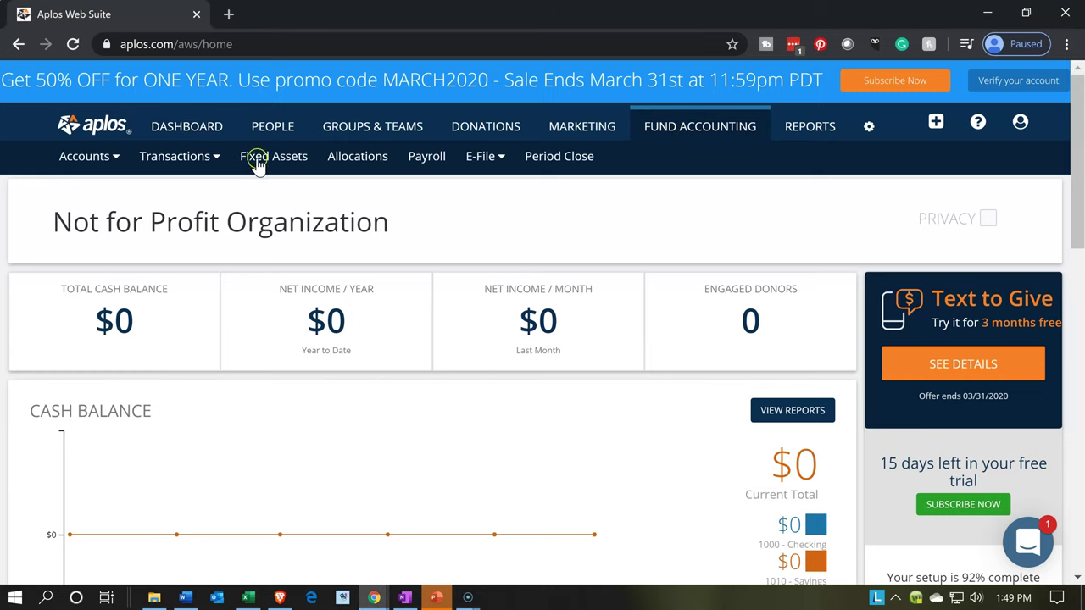
mouse_move(74, 172)
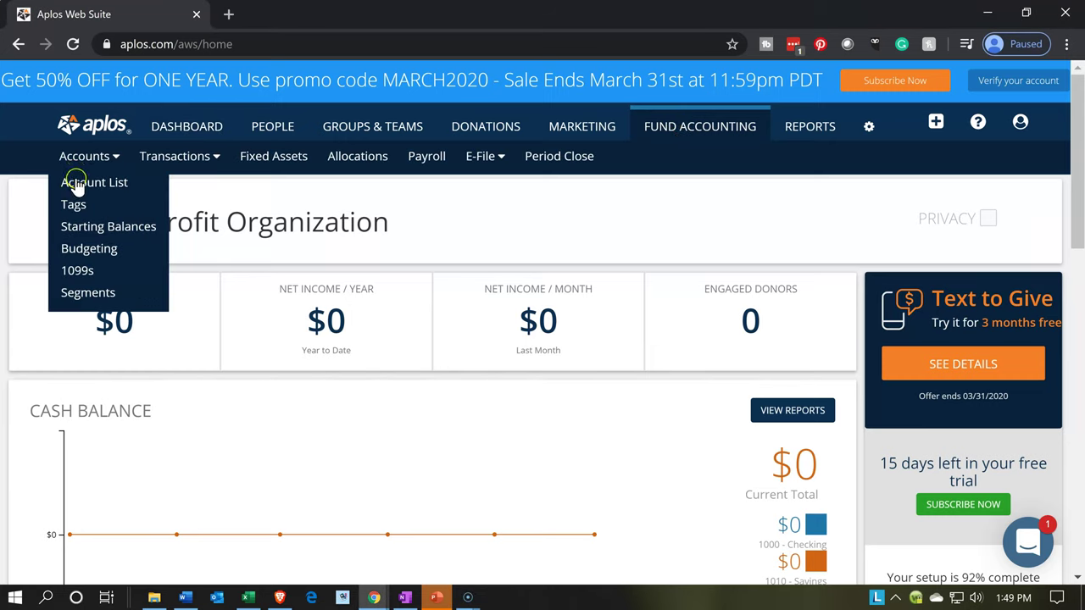
click(82, 202)
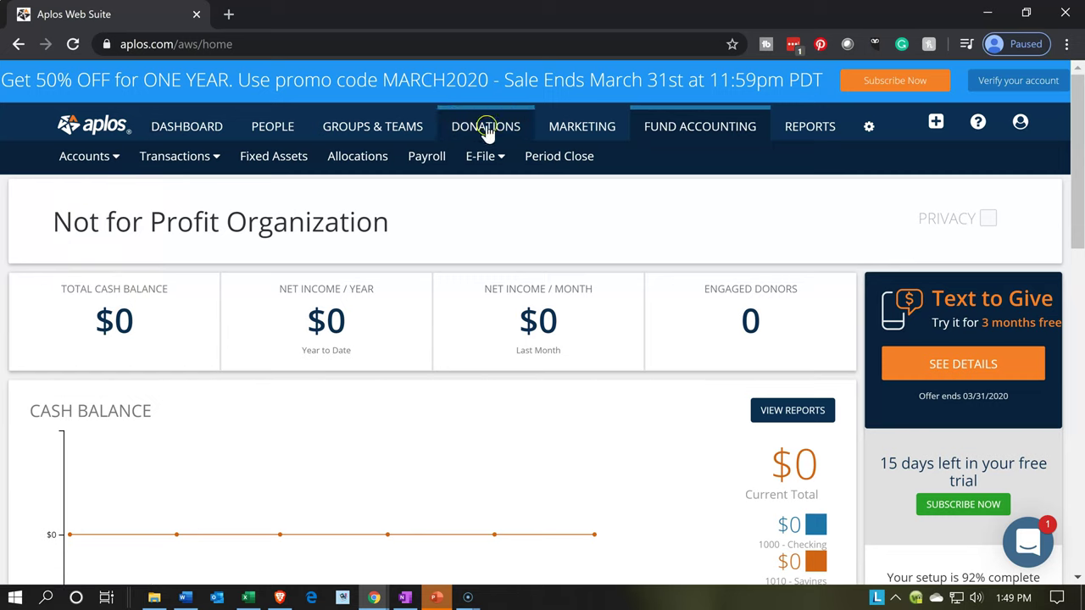
mouse_move(492, 136)
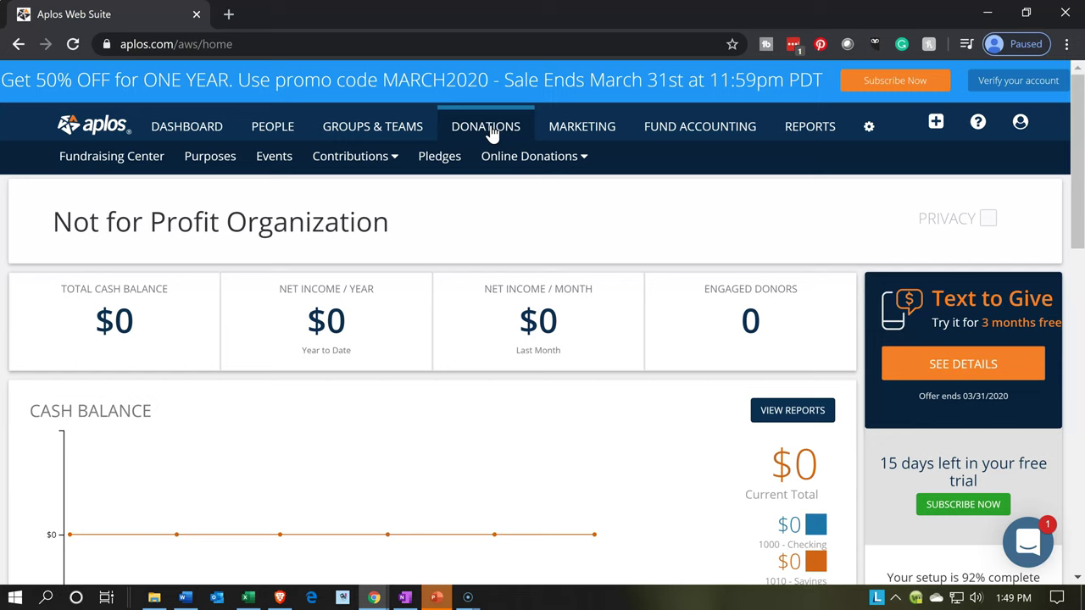
Open Purposes from the Contributions dropdown under DONATIONS.
click(398, 158)
click(220, 161)
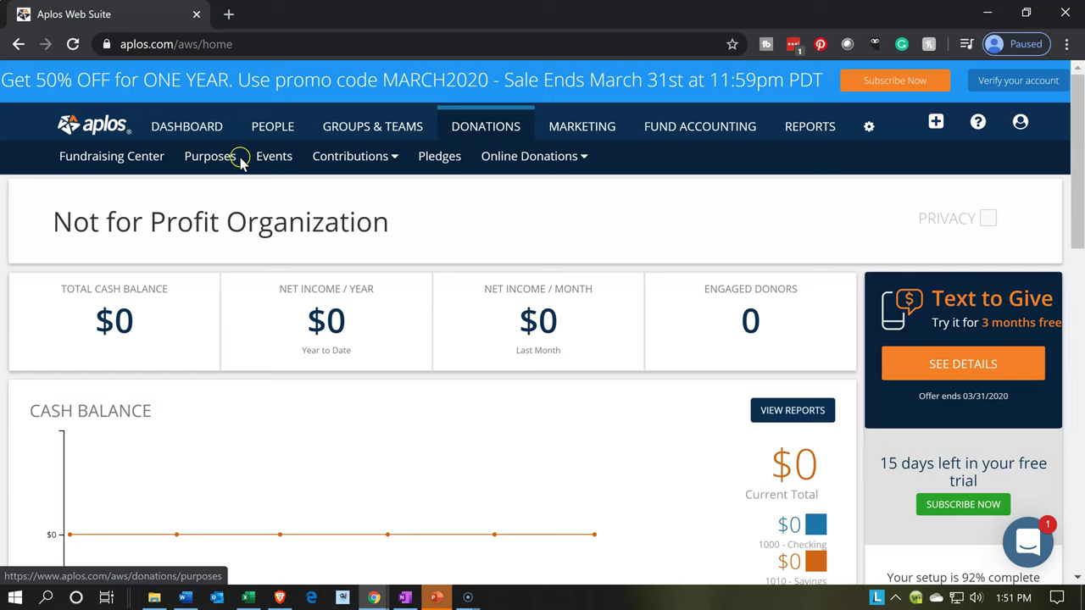
mouse_move(331, 153)
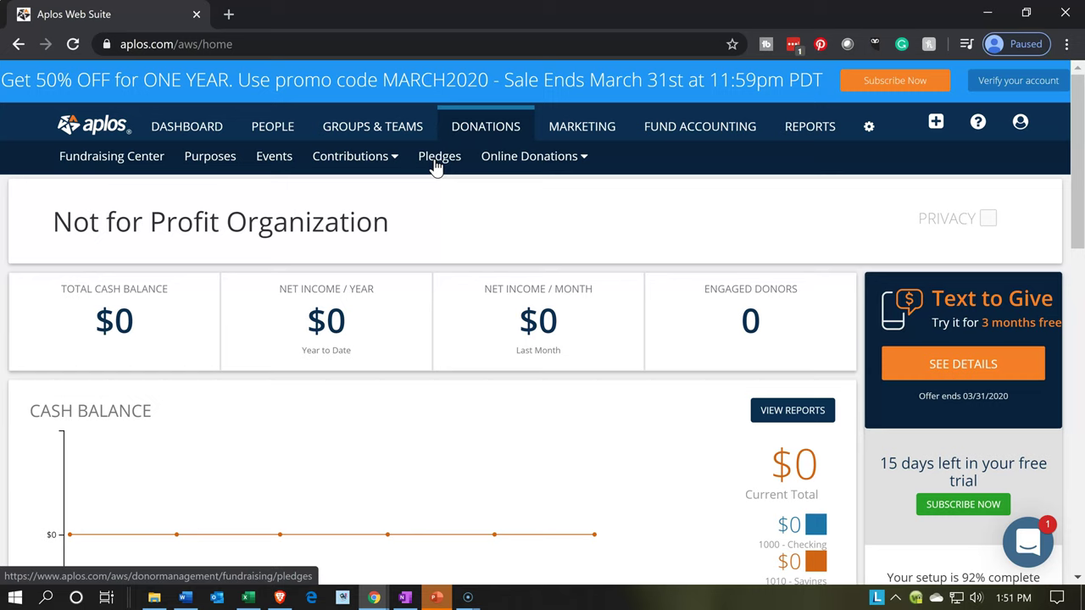
click(231, 163)
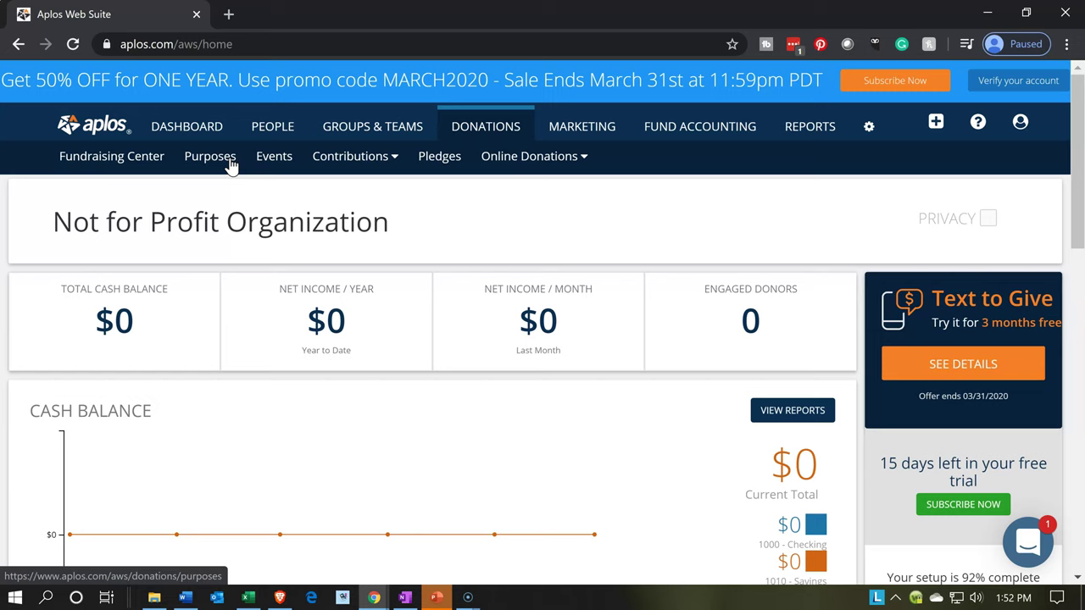
click(229, 164)
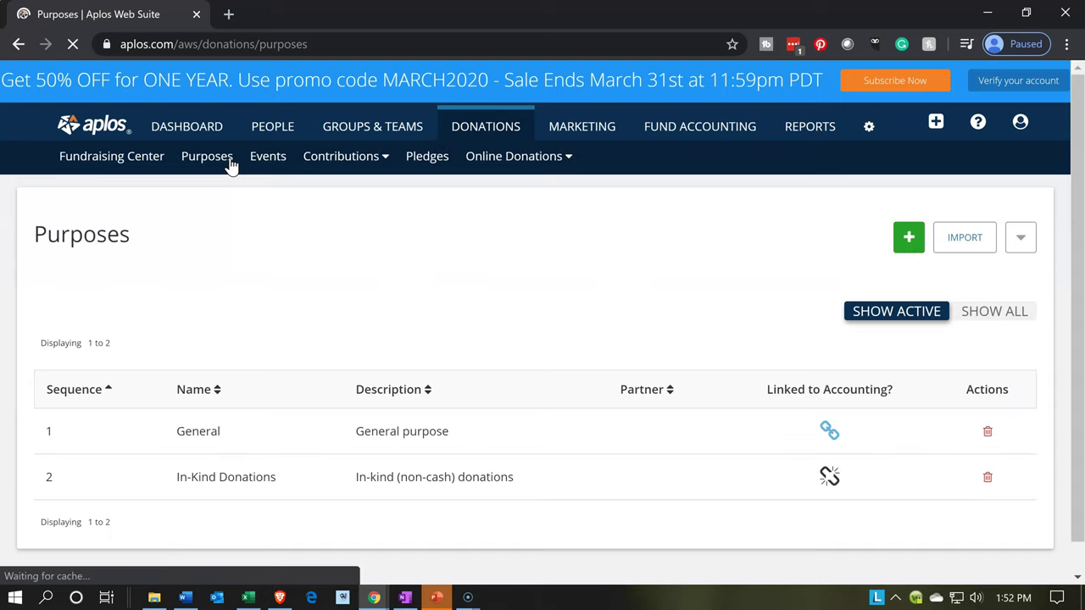
Delete the In-Kind Donations purpose and open the remaining General purpose for editing.
click(228, 345)
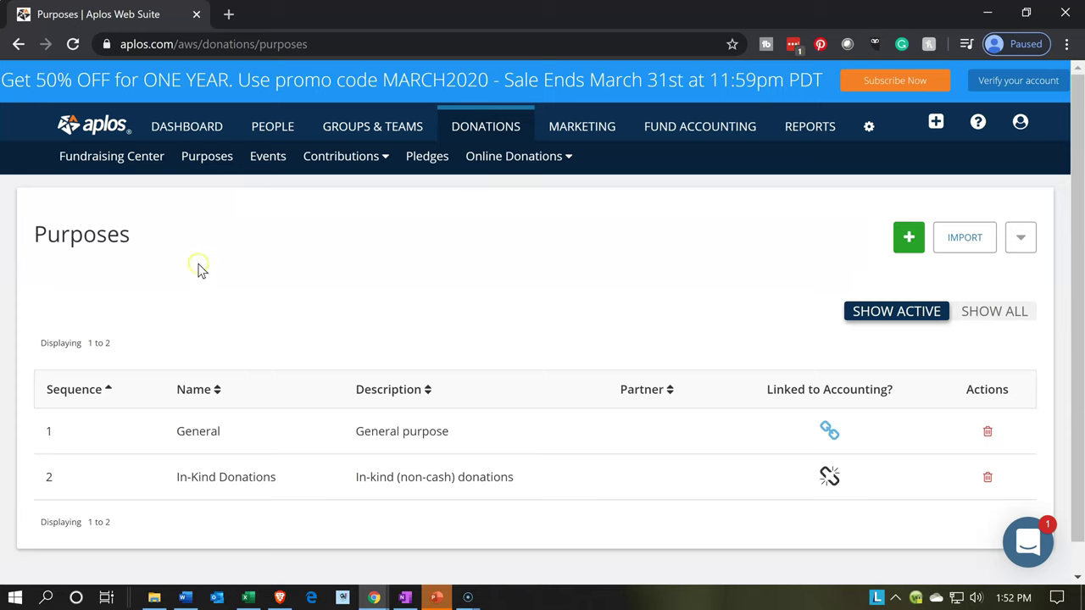
click(206, 167)
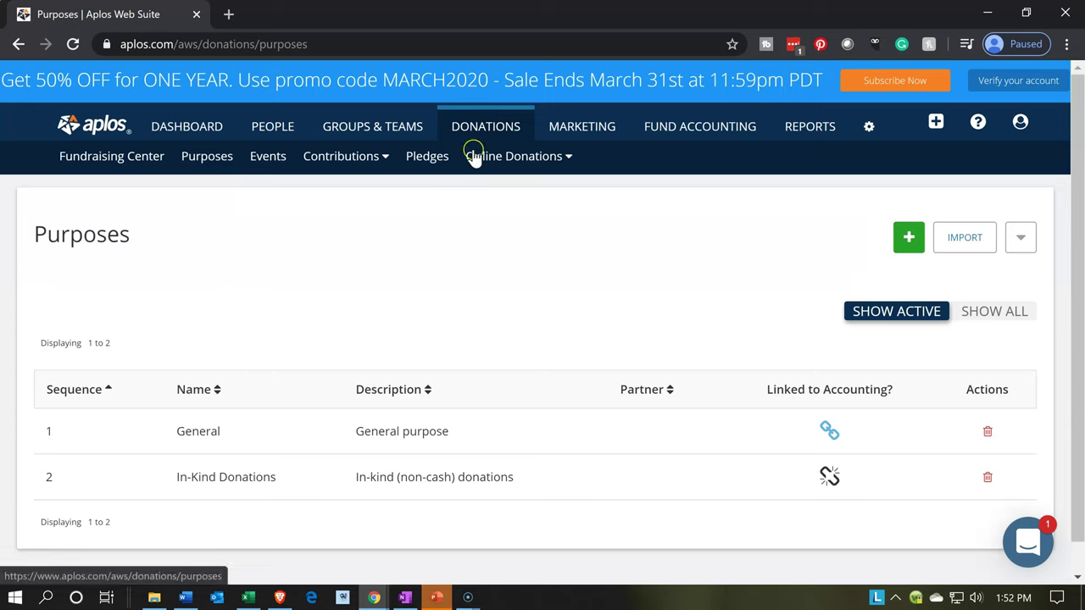
click(211, 177)
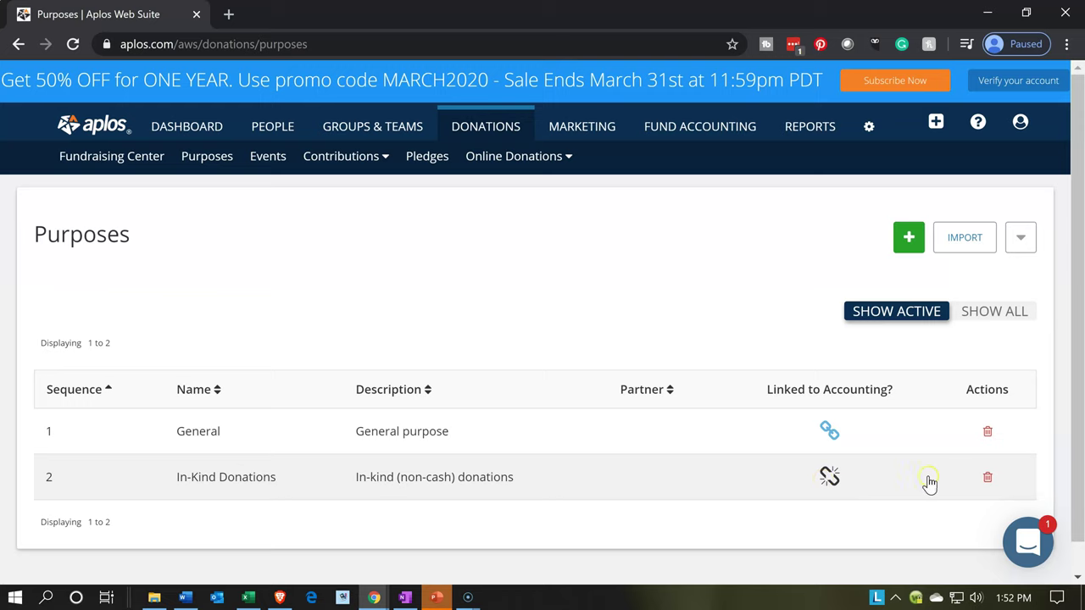
click(991, 479)
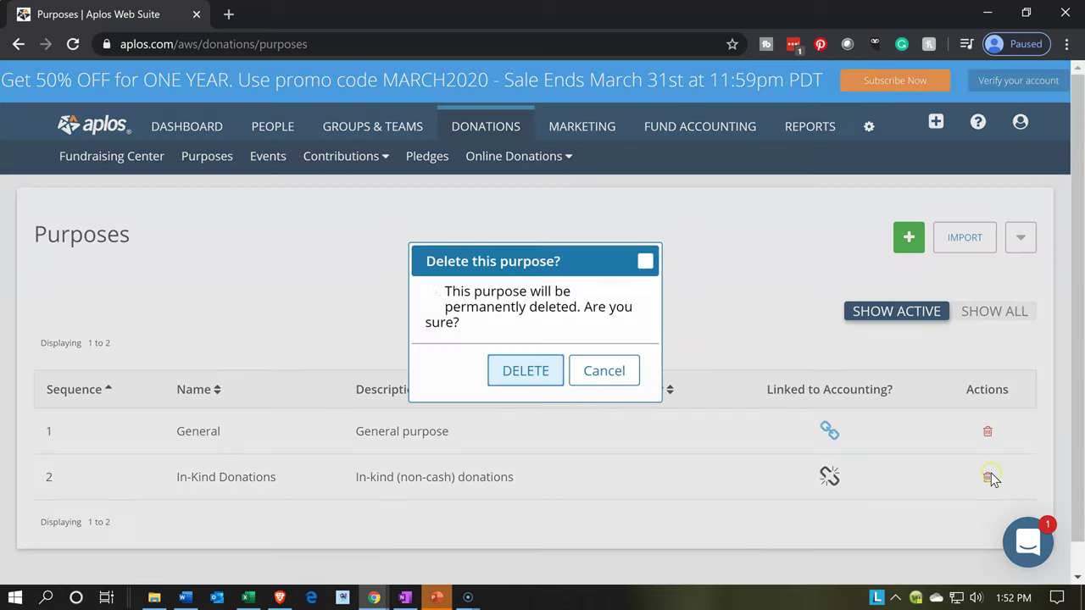
click(497, 369)
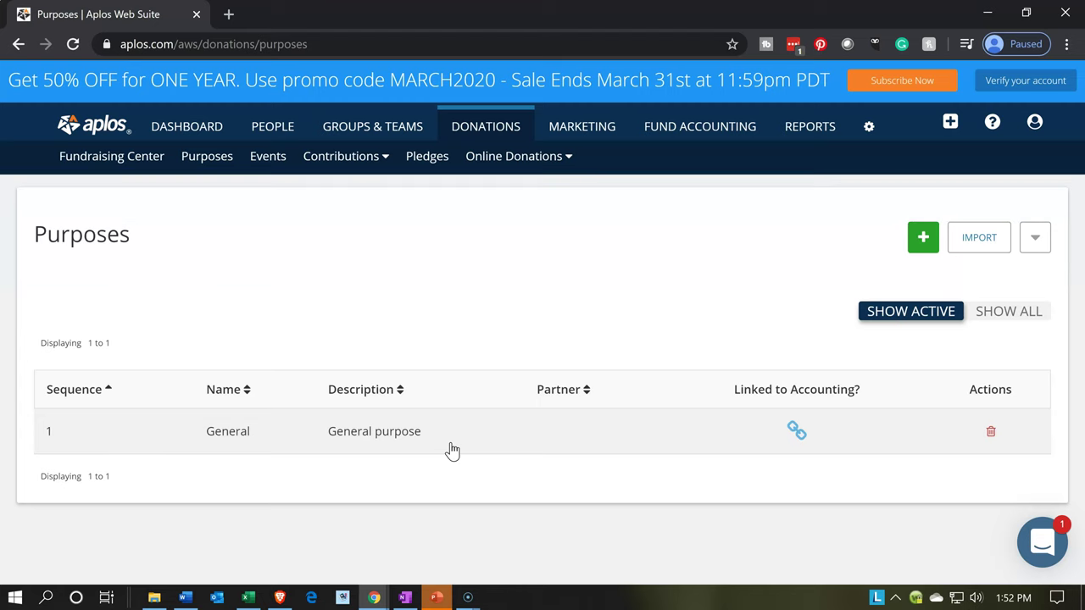
click(451, 451)
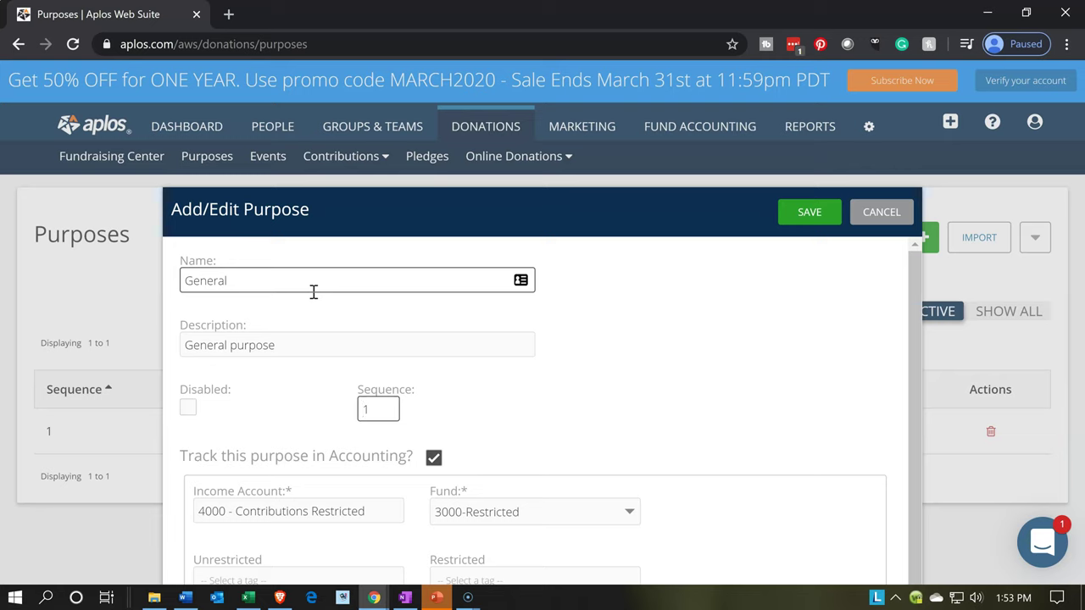
click(476, 382)
click(555, 393)
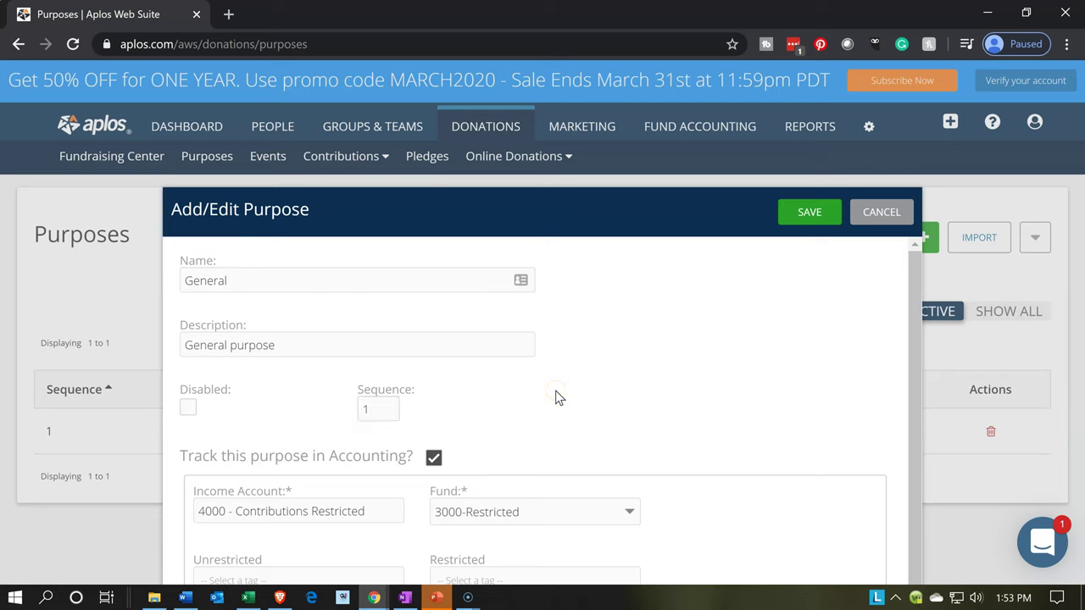
click(530, 395)
click(322, 304)
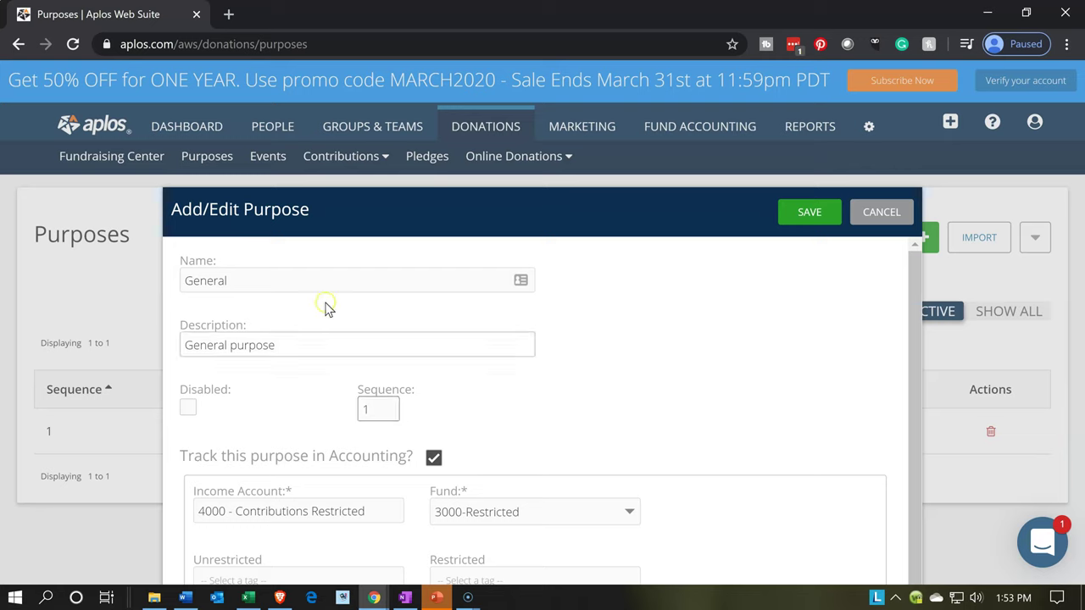
click(312, 345)
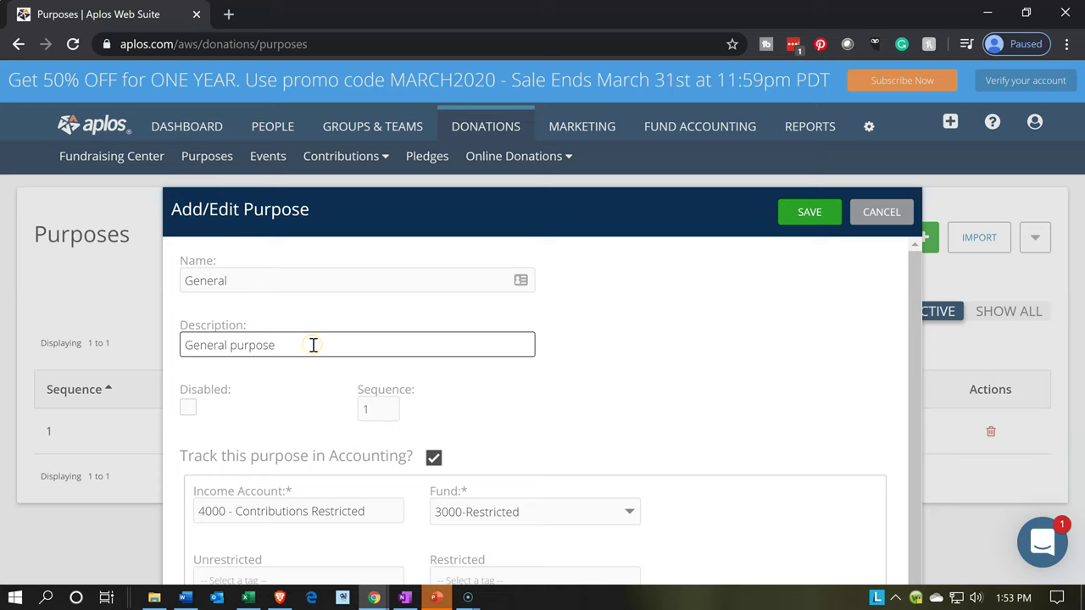
click(329, 388)
scroll(329, 390, down, 1)
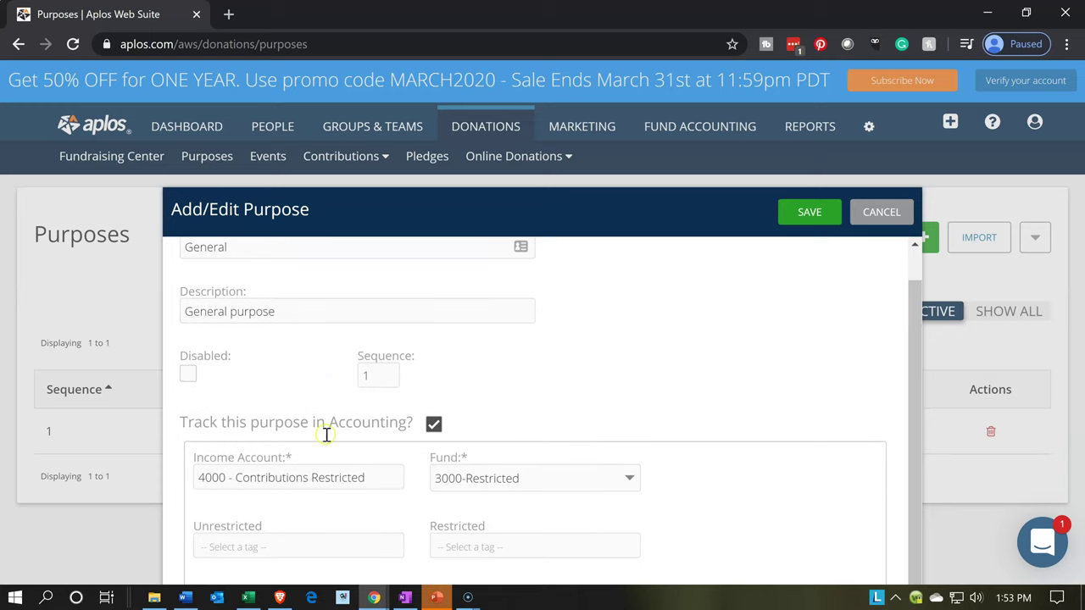
click(327, 471)
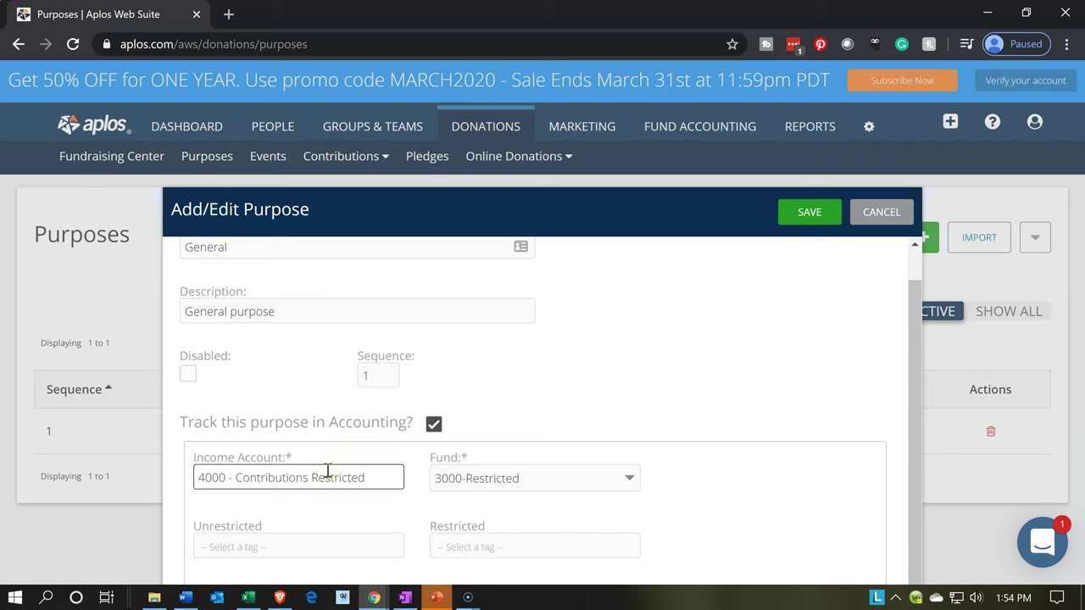
click(373, 475)
Replace General's income account 4000 - Contributions Restricted with 4010 - Contribution Unrestricted.
drag(376, 478, 37, 467)
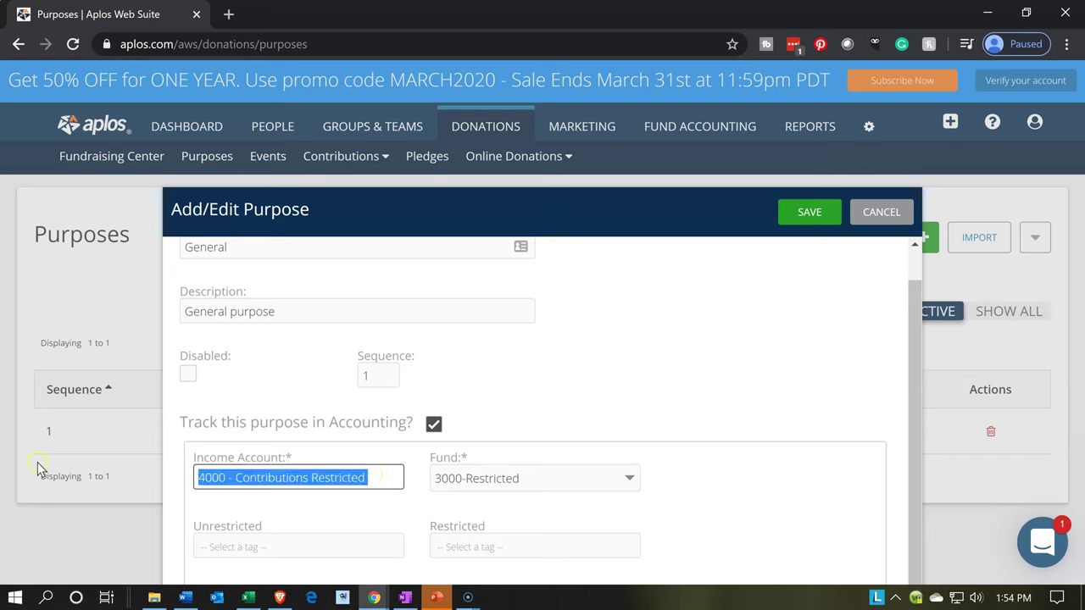
text(4010)
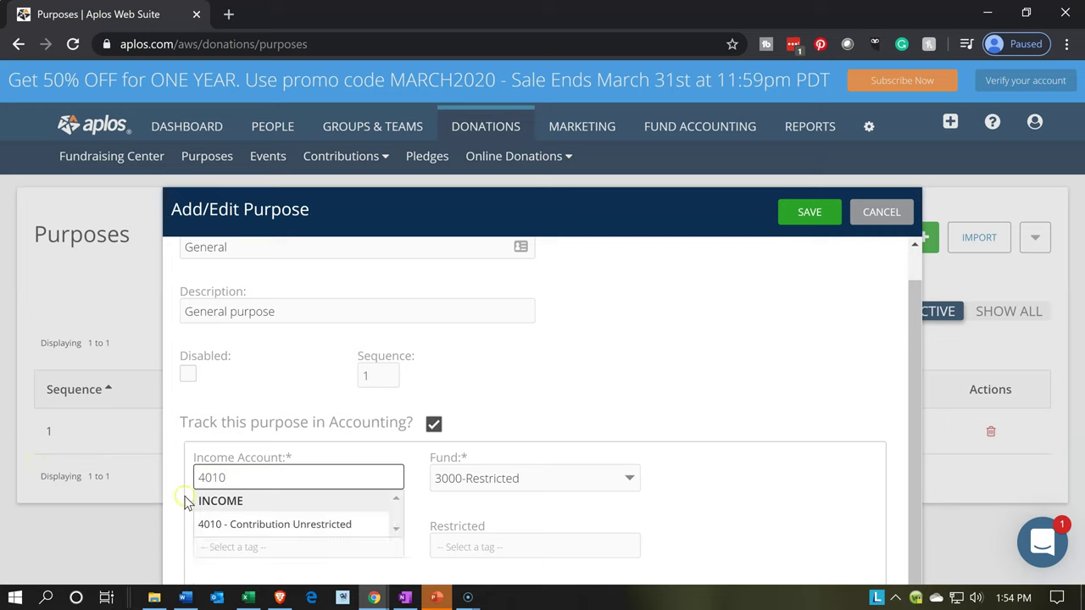
key(BackSpace)
key(BackSpace)
key(BackSpace)
key(BackSpace)
key(Escape)
text(4)
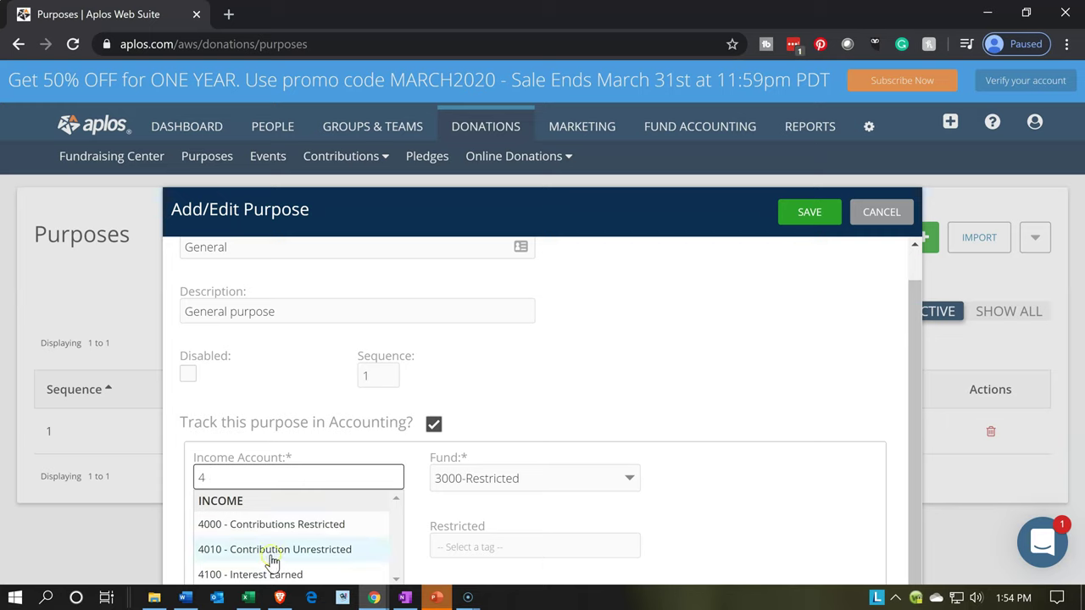
key(BackSpace)
text(co)
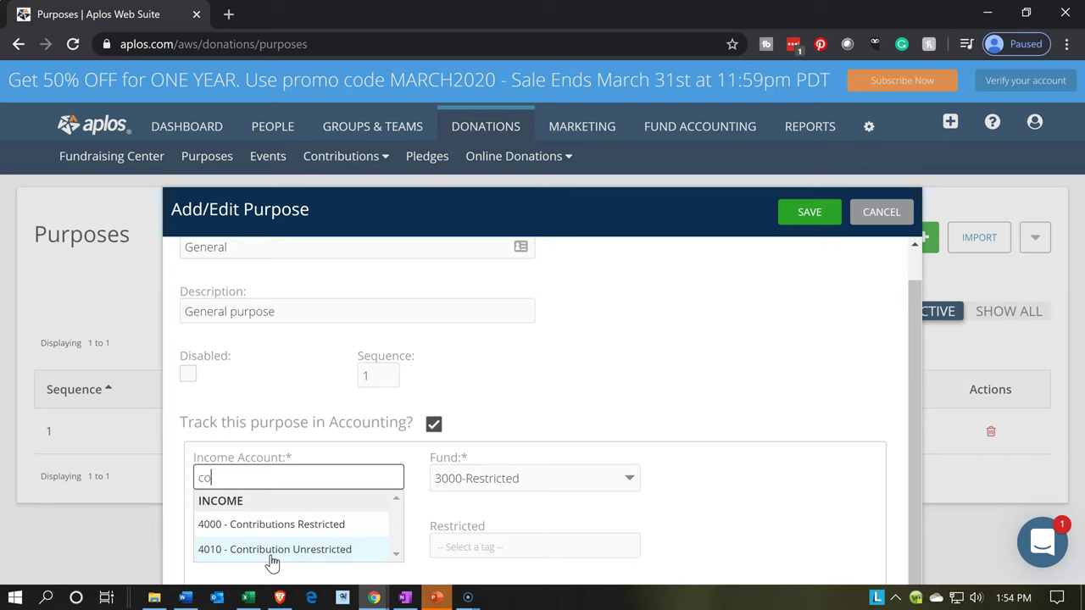
click(272, 549)
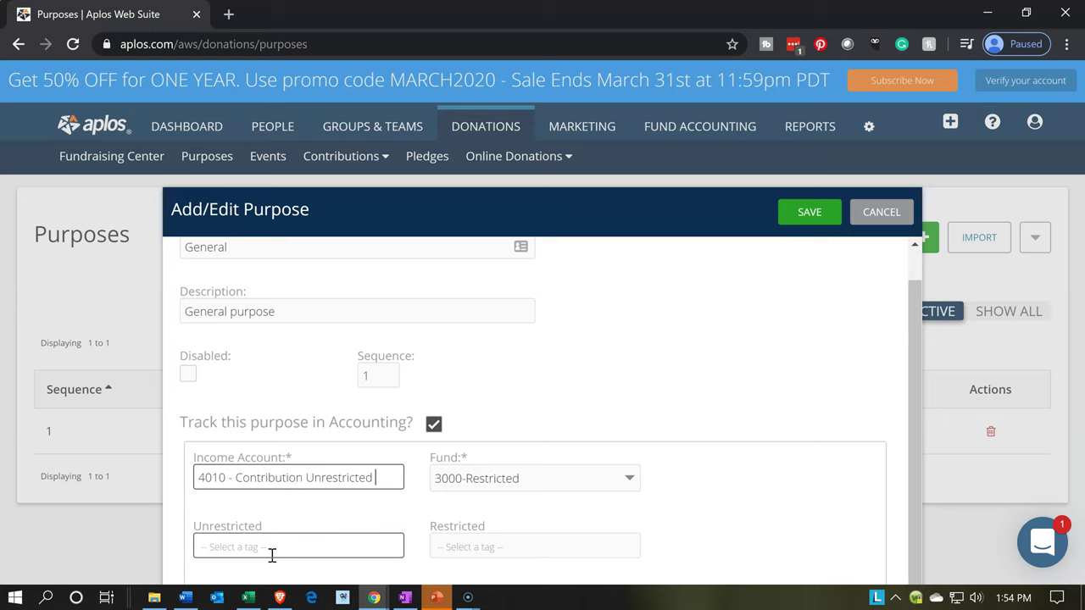
Set the General purpose's fund to 3100-Unrestricted, leaving the tag field empty.
click(581, 487)
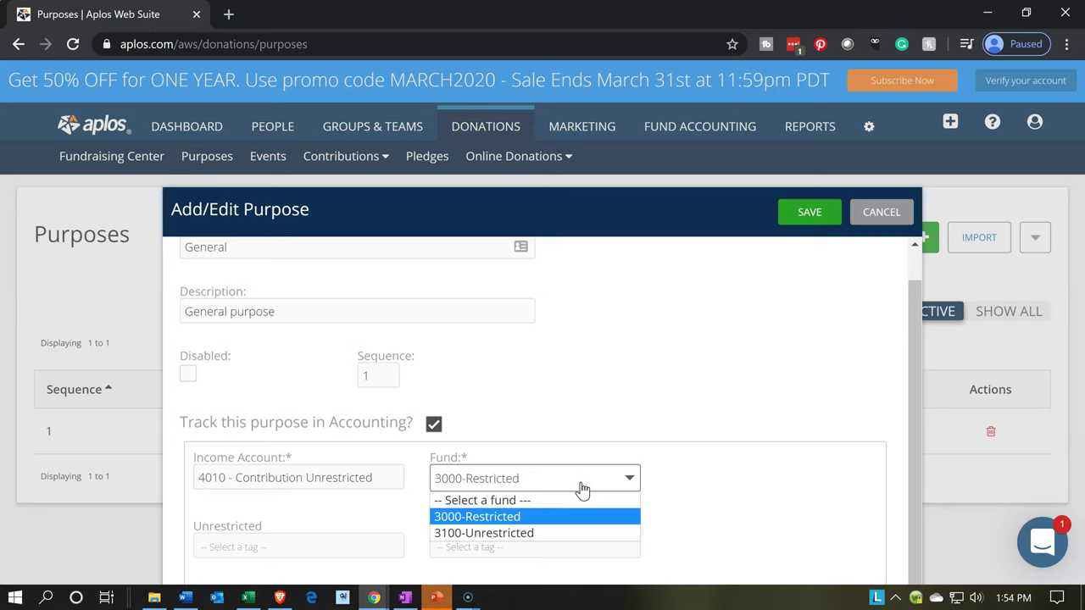
click(536, 534)
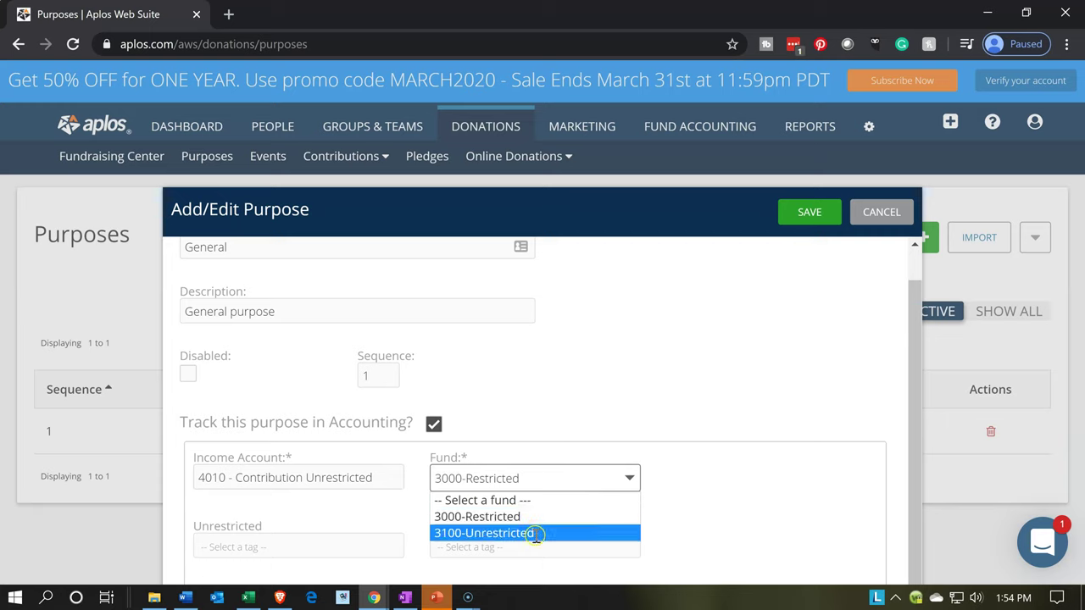
click(358, 536)
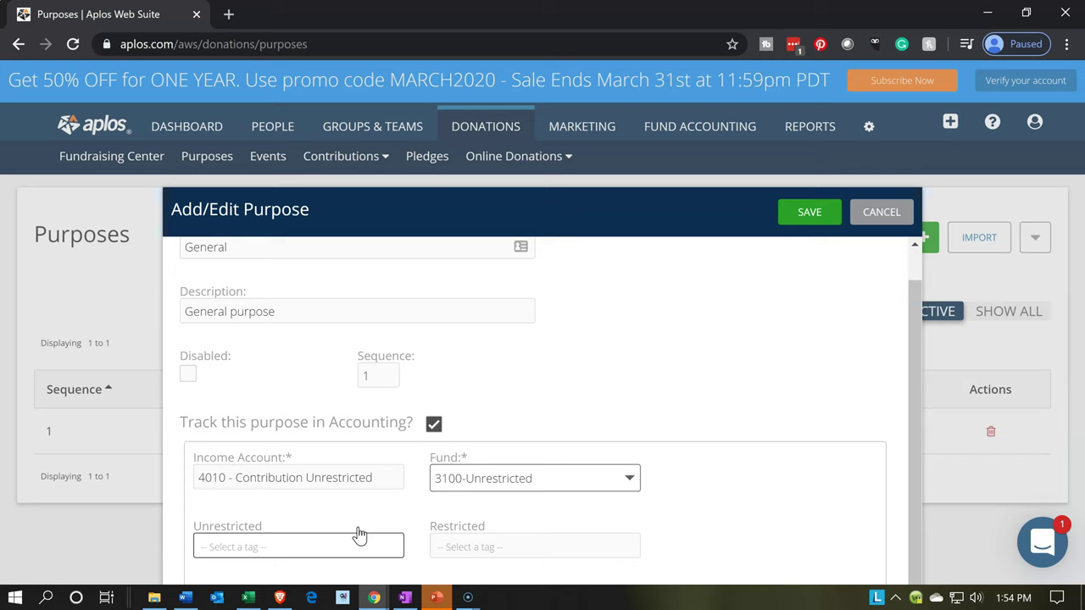
click(250, 513)
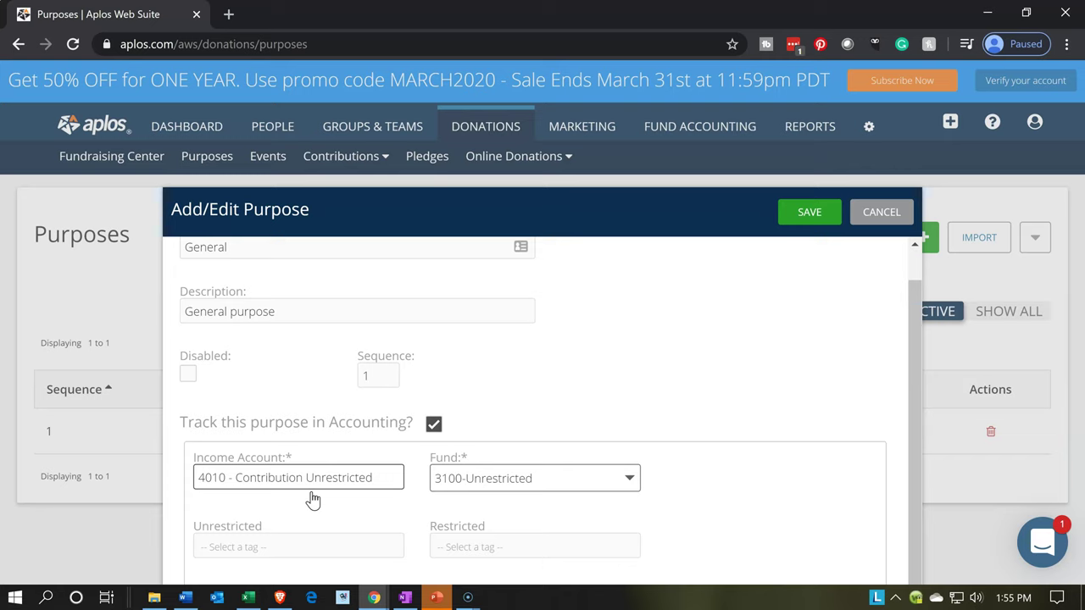
click(476, 506)
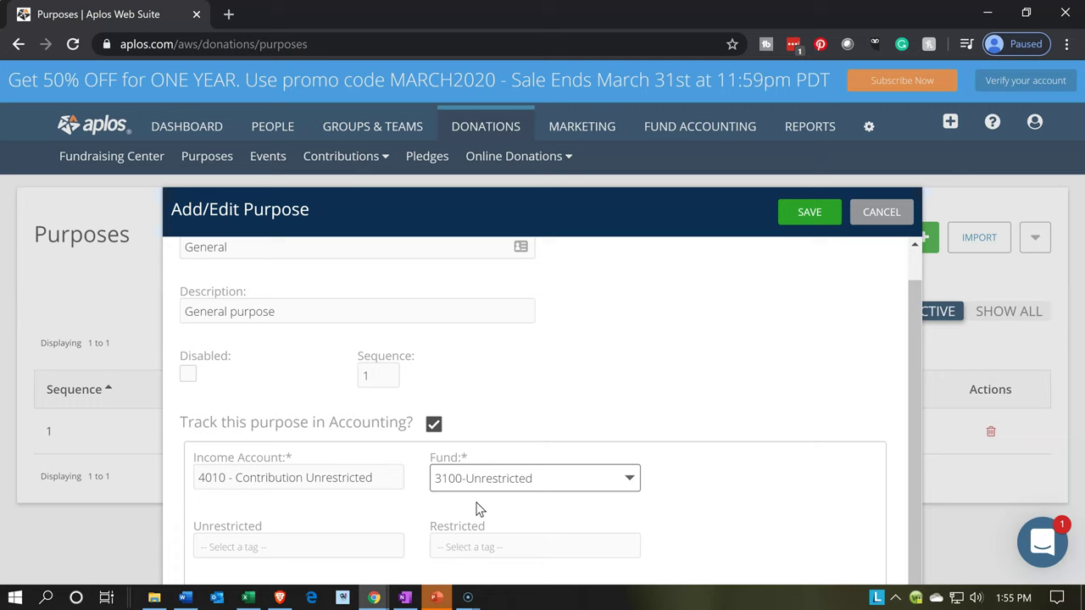
Save the General purpose and acknowledge the Purpose updated message.
click(794, 225)
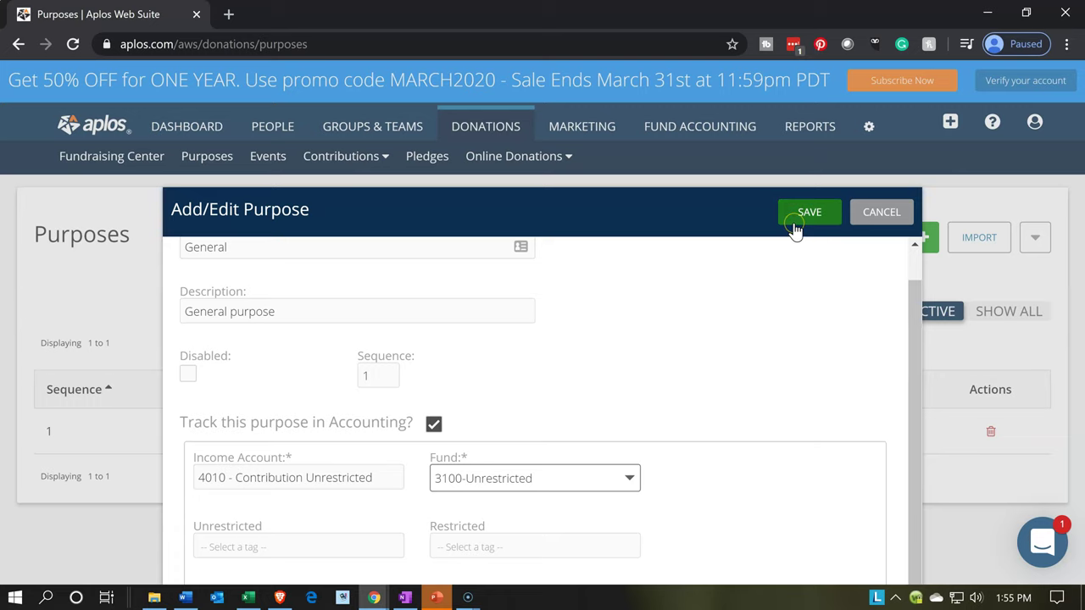
click(797, 222)
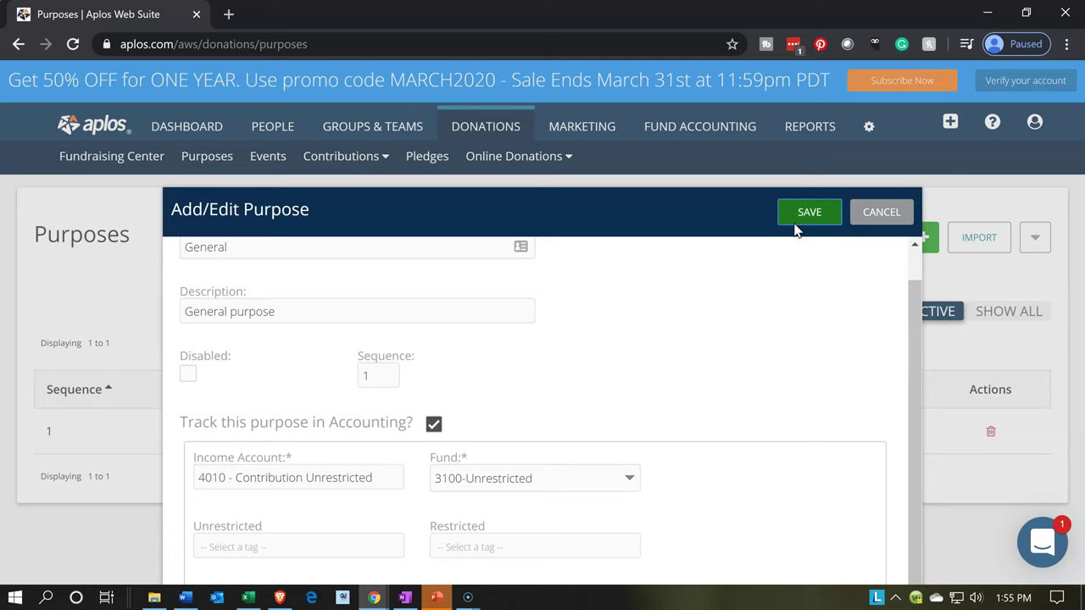
click(506, 453)
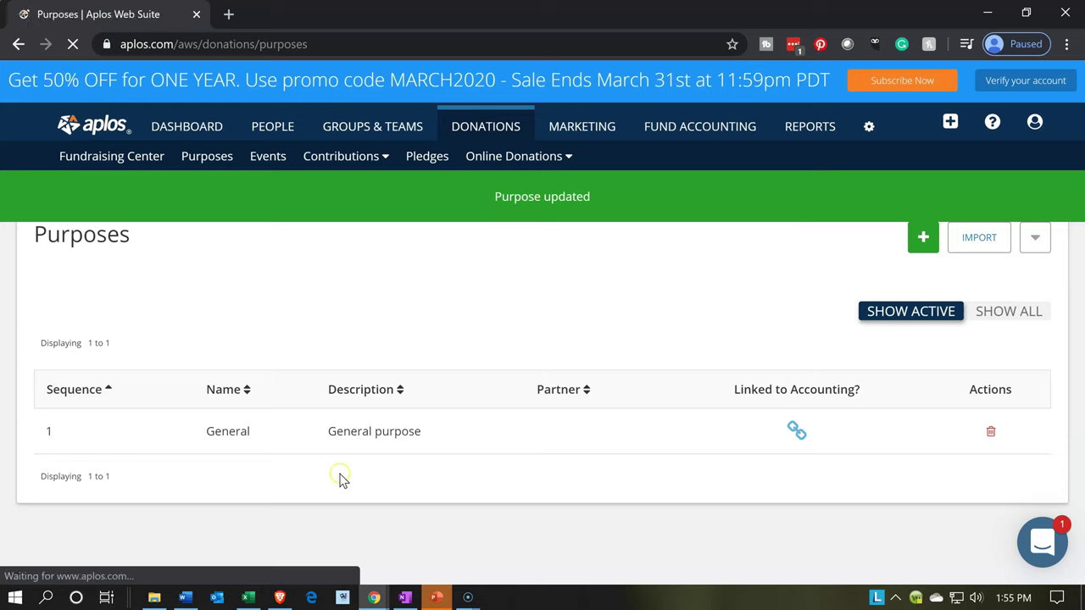
click(798, 436)
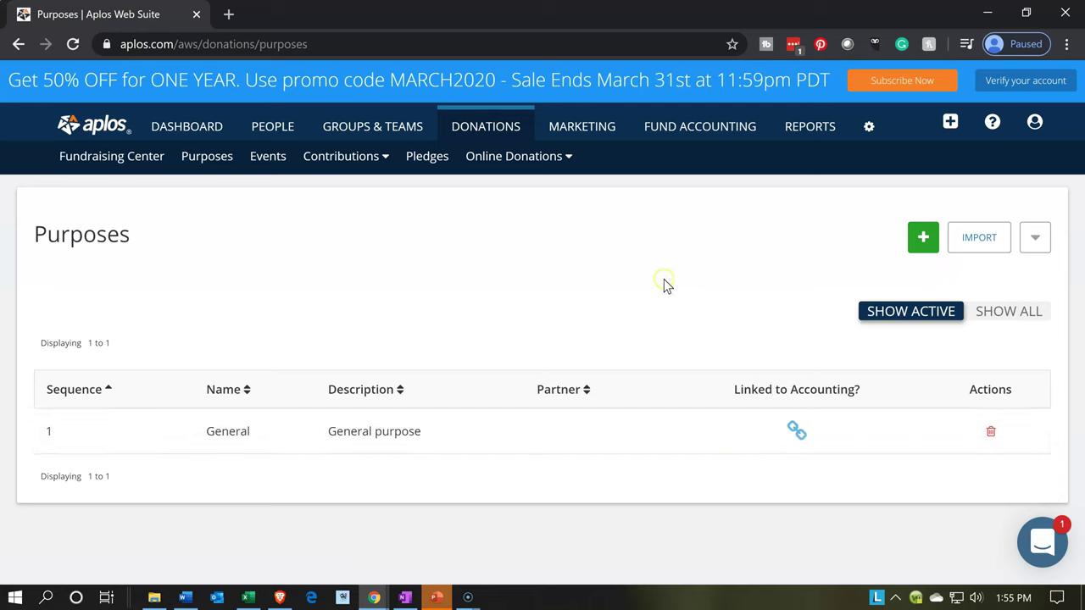
click(376, 159)
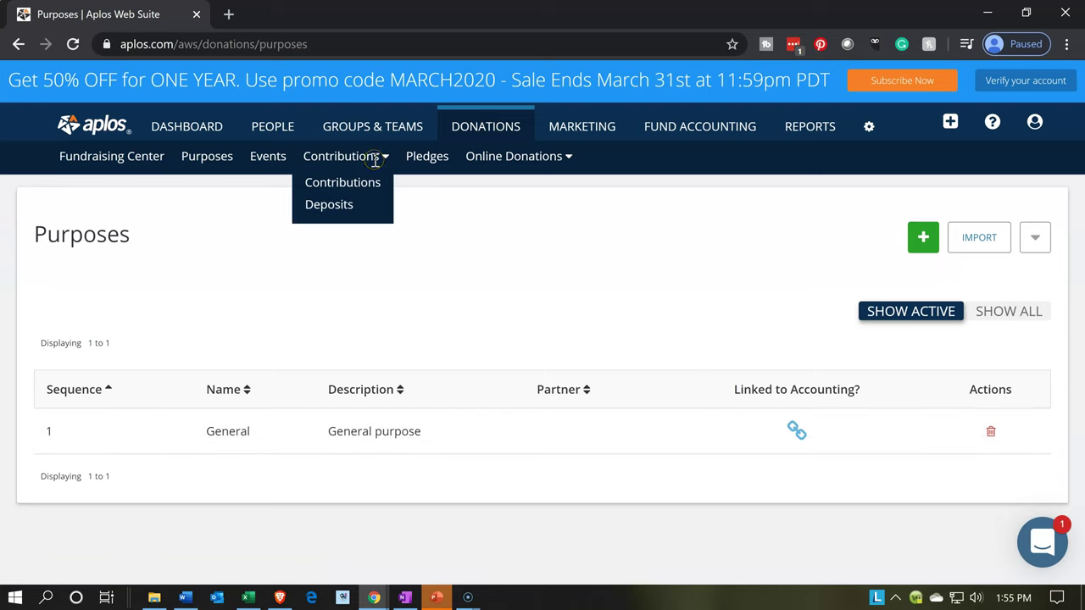
Open the Contributions list and start a new contribution with the green + button.
click(374, 187)
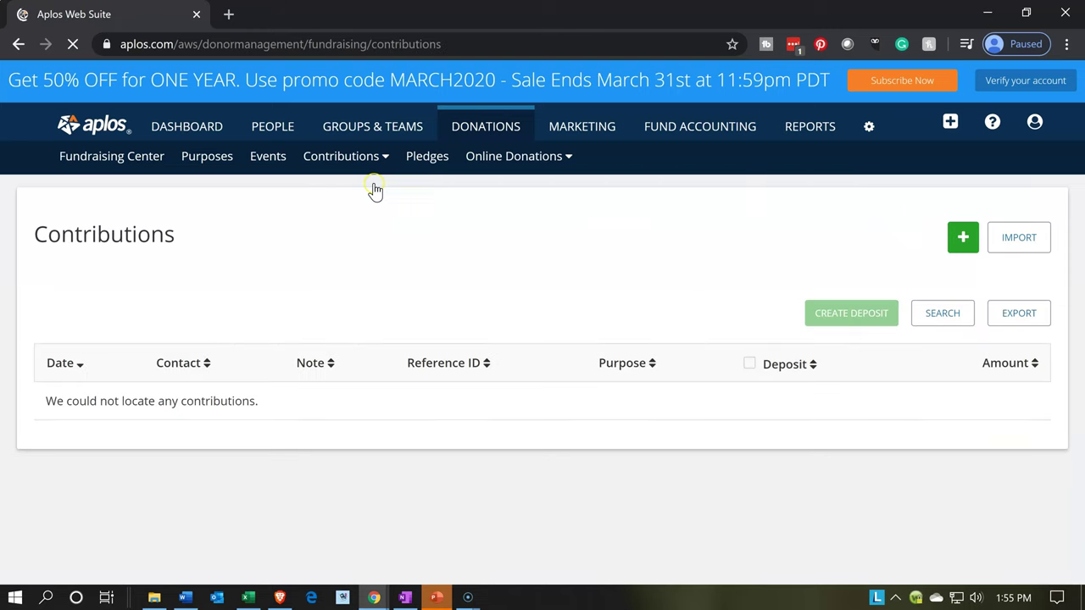
click(957, 239)
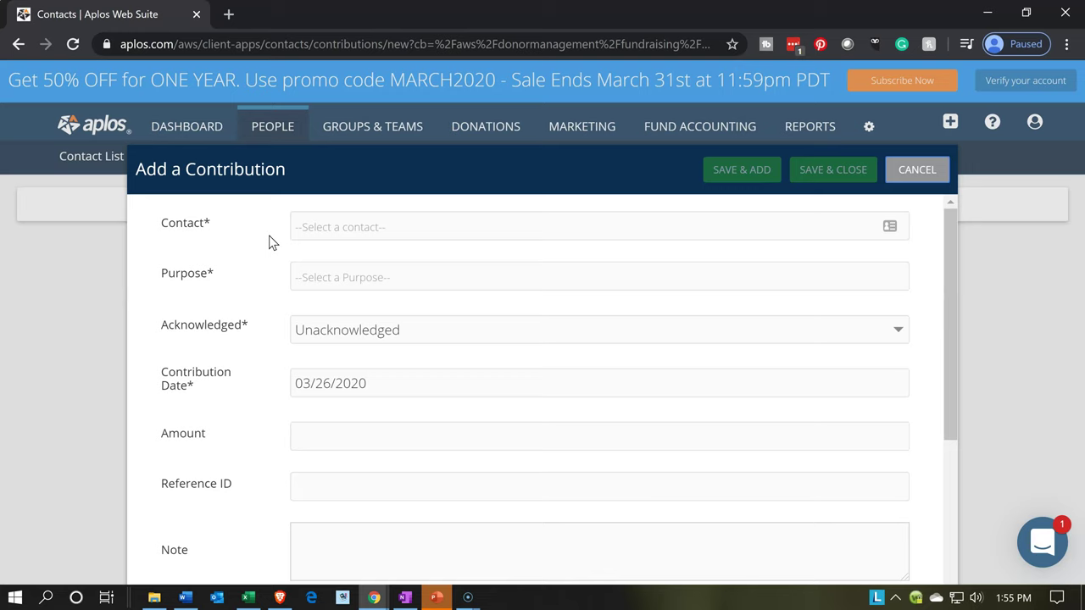
Choose General as the purpose in the Add a Contribution form.
click(283, 239)
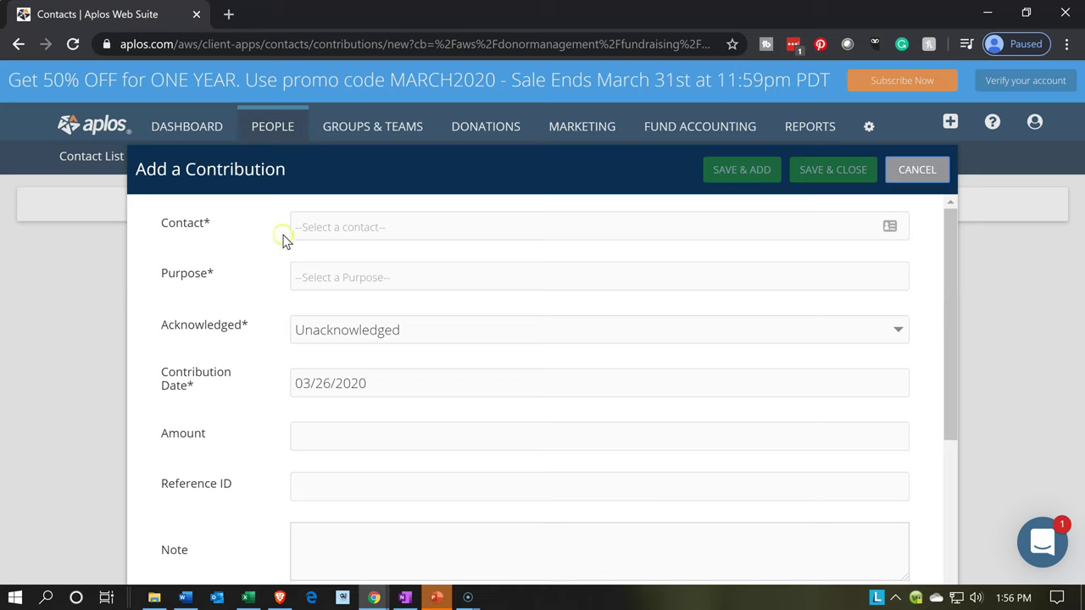
click(302, 280)
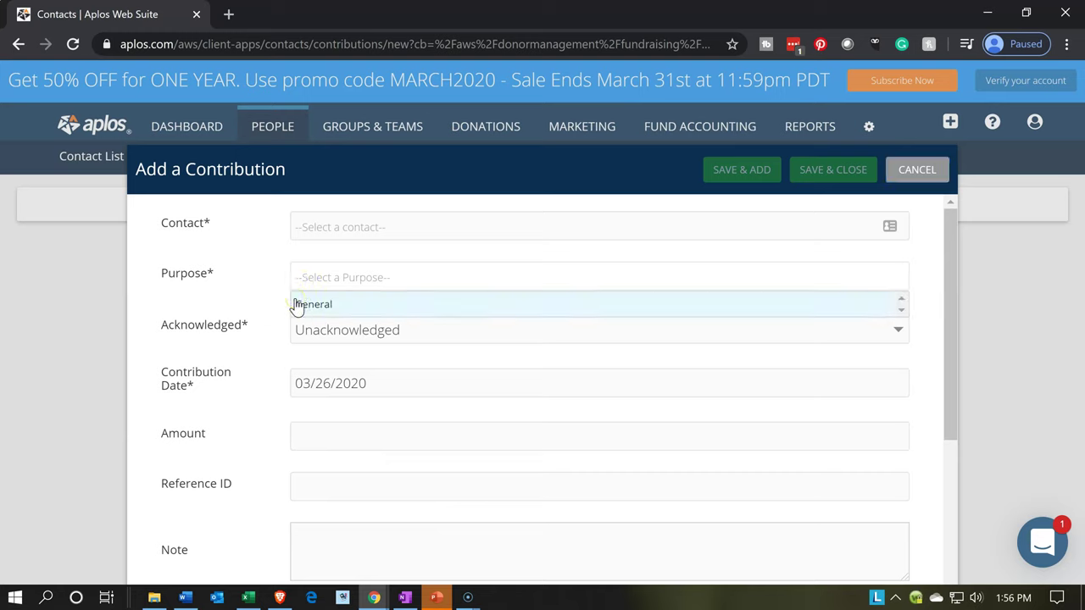
click(297, 305)
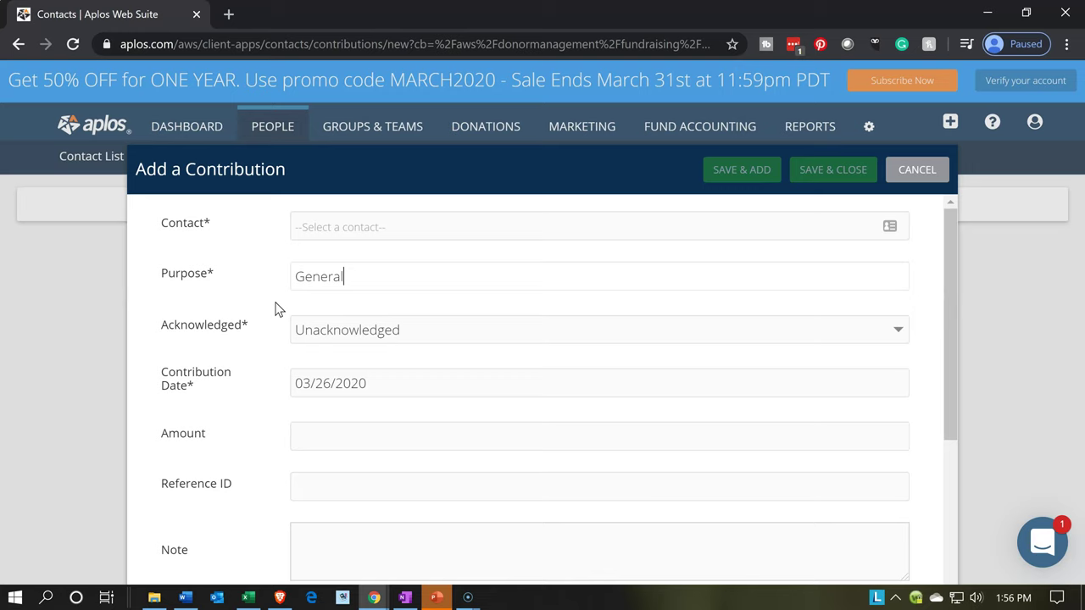
click(252, 222)
click(323, 297)
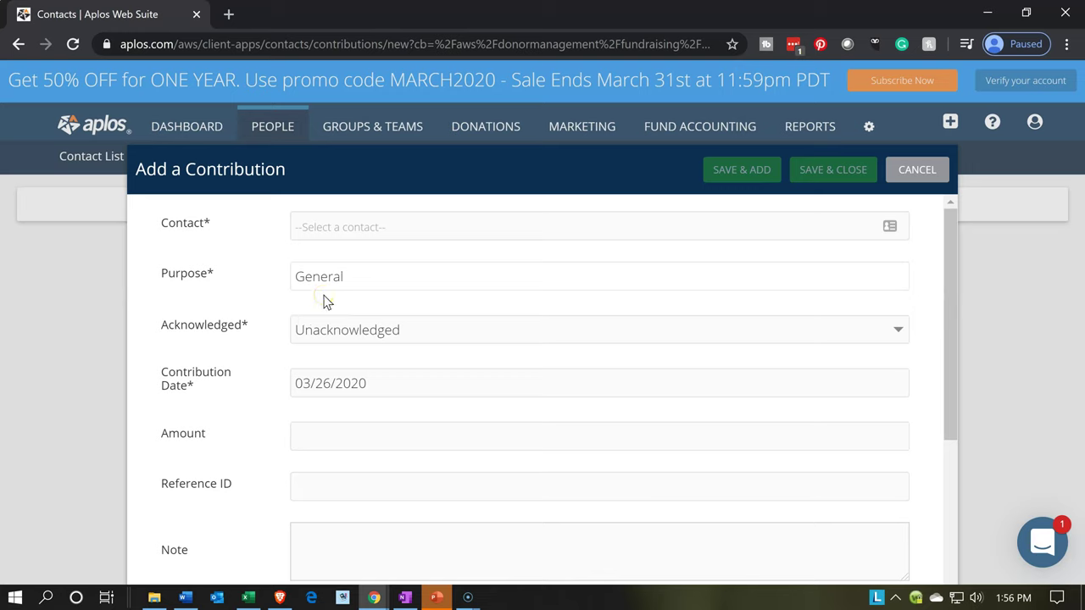